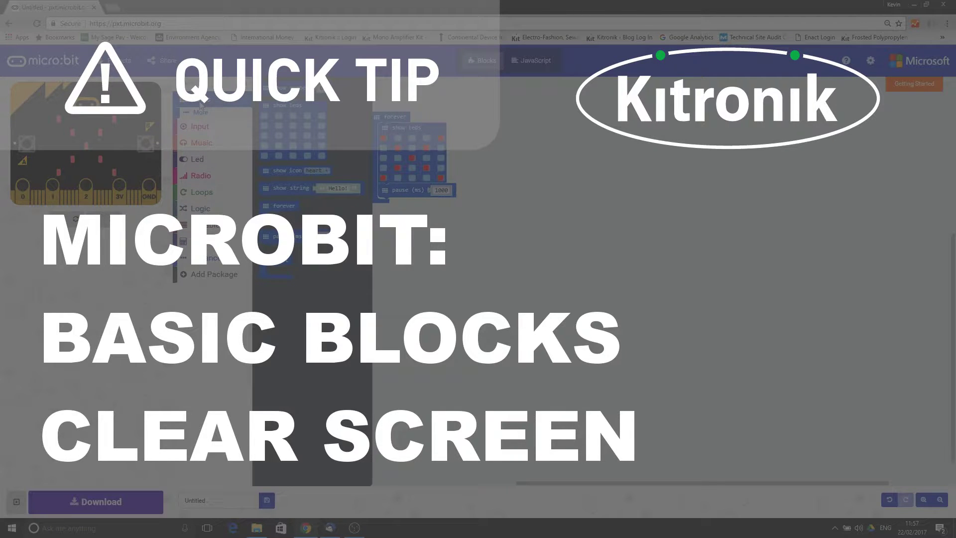
Snap a clear screen block from Basic > More under the 1000 ms pause in forever.
click(200, 112)
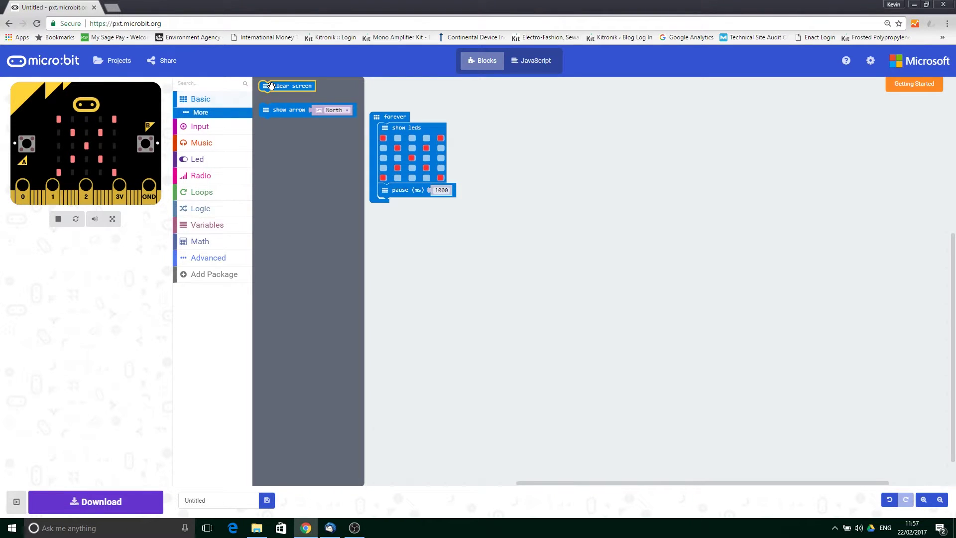
drag(274, 87, 439, 230)
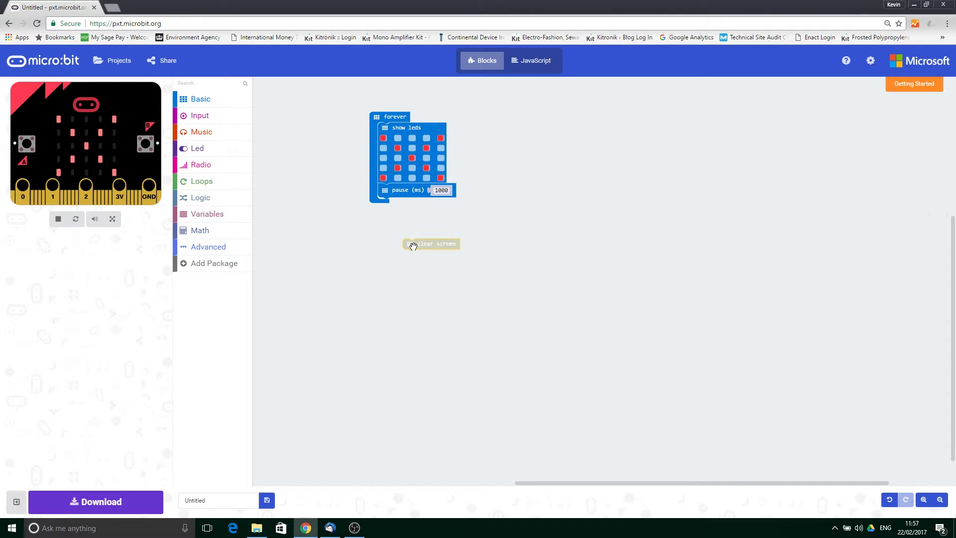
drag(412, 245, 387, 205)
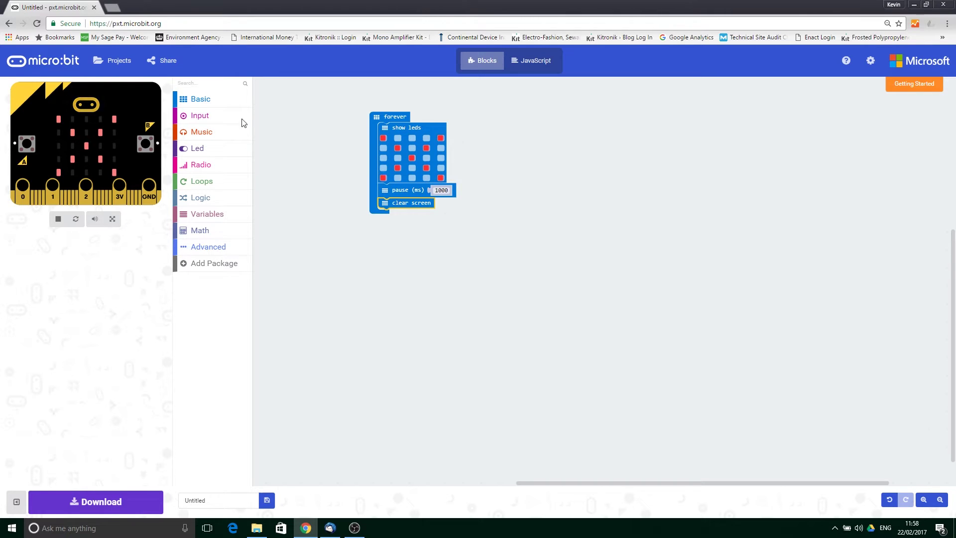
Attach a Basic pause block below clear screen and change its value from 100 to 1000.
click(200, 99)
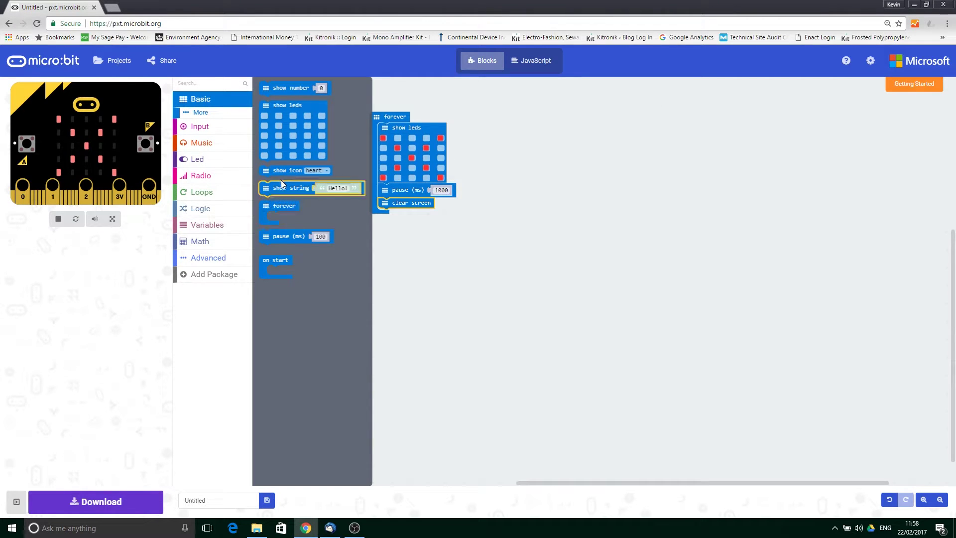
drag(288, 236, 411, 216)
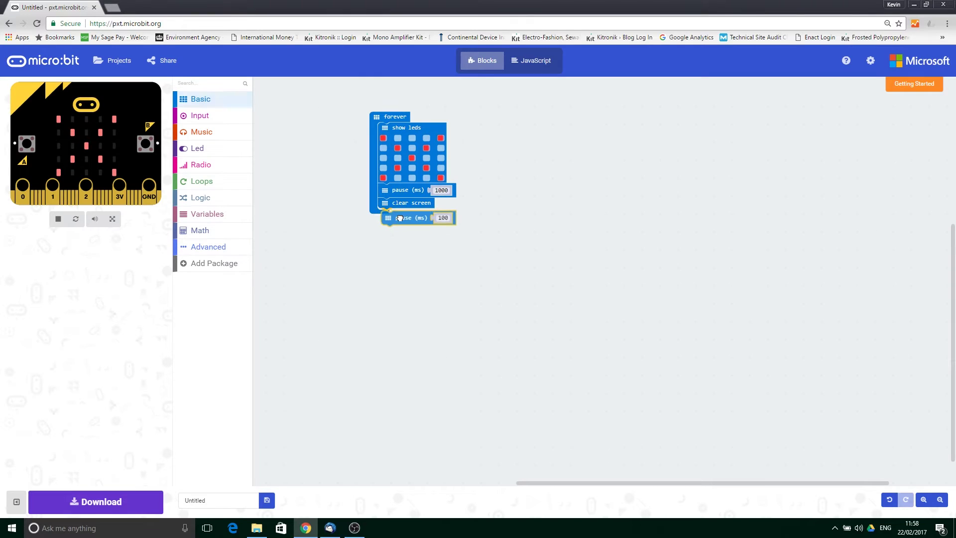
click(439, 215)
text(0)
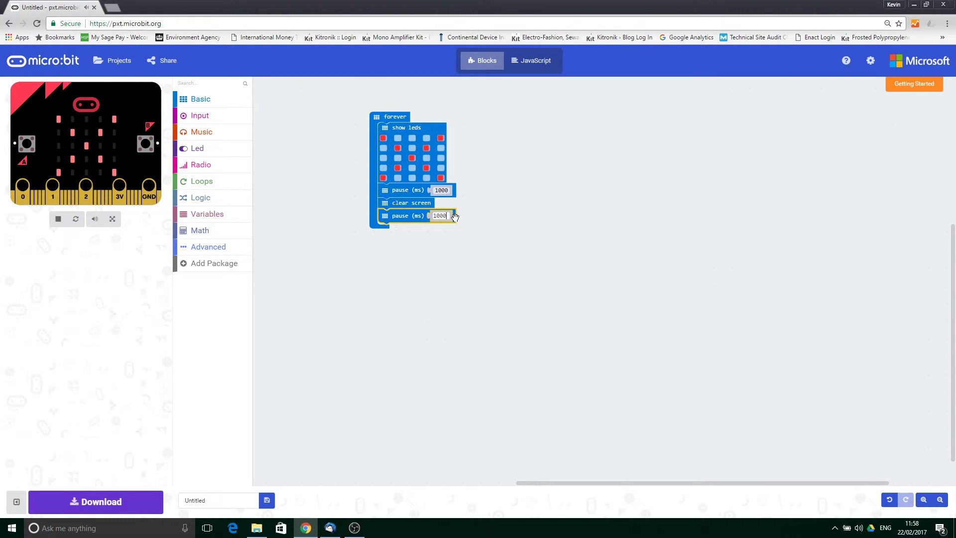
click(500, 211)
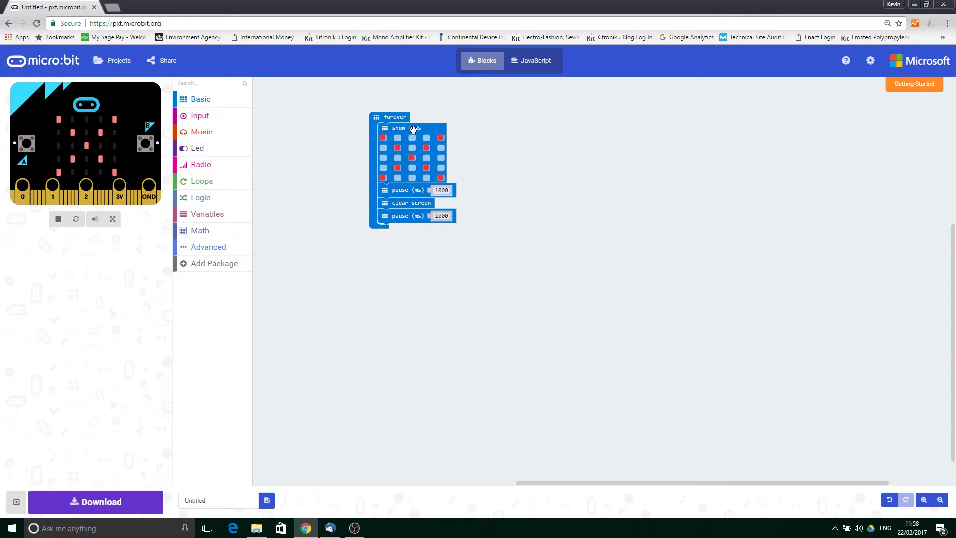